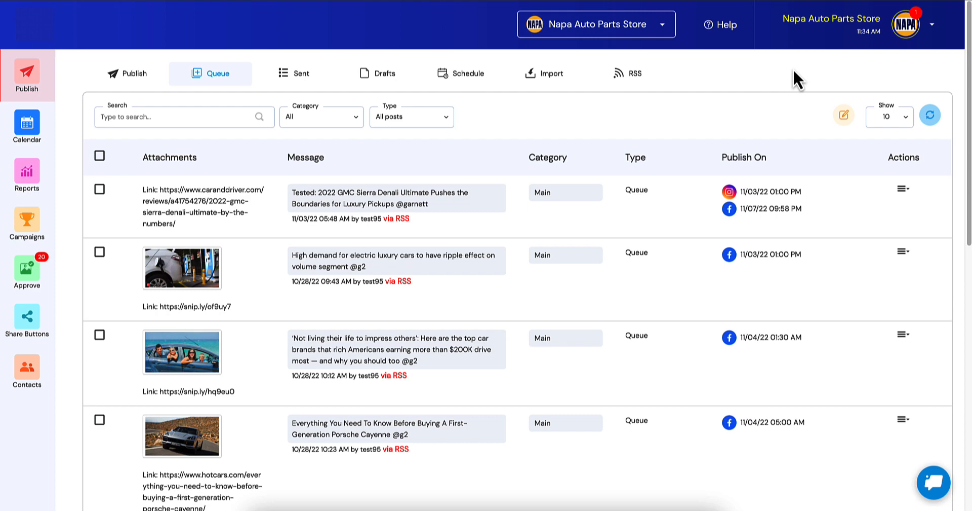
Step: Open the Bulk Queue Editor and target the posts in the "CSV imports here" category
scroll(513, 288, down, 8)
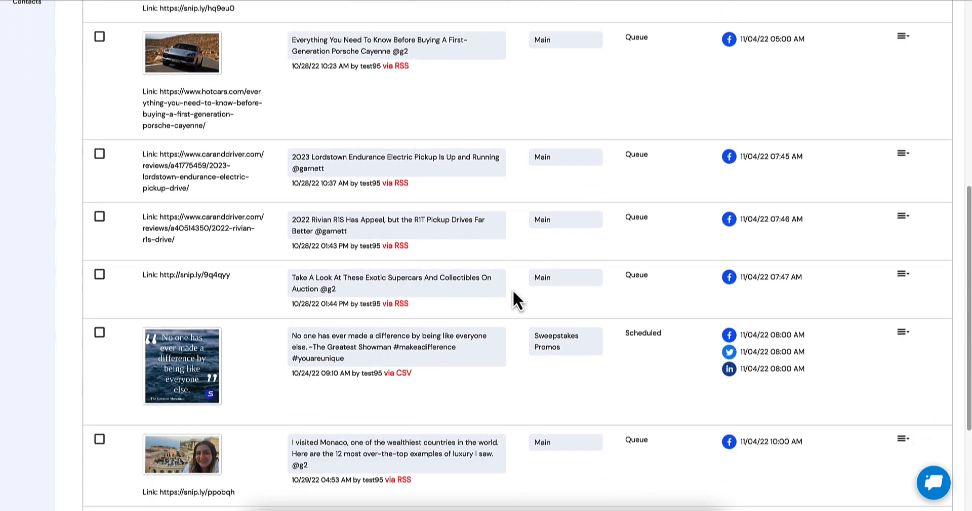
scroll(513, 291, up, 8)
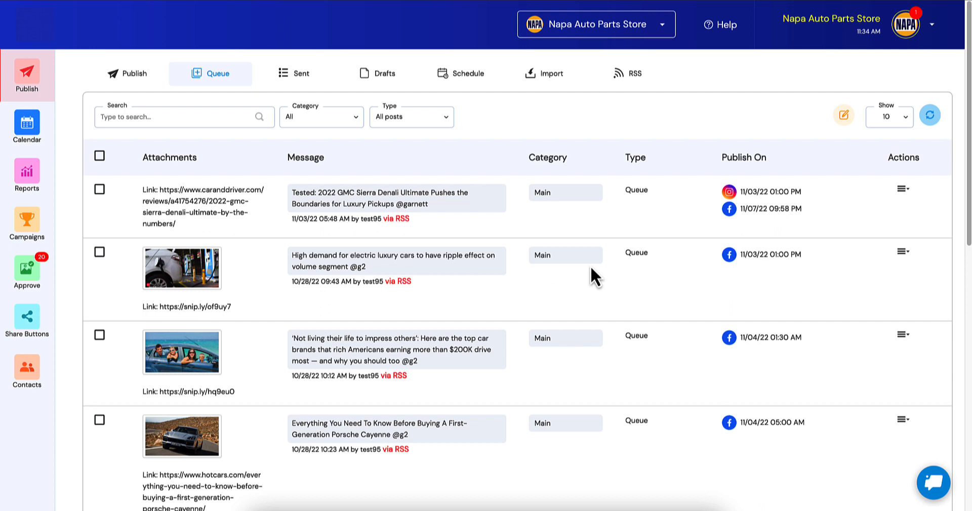
click(844, 116)
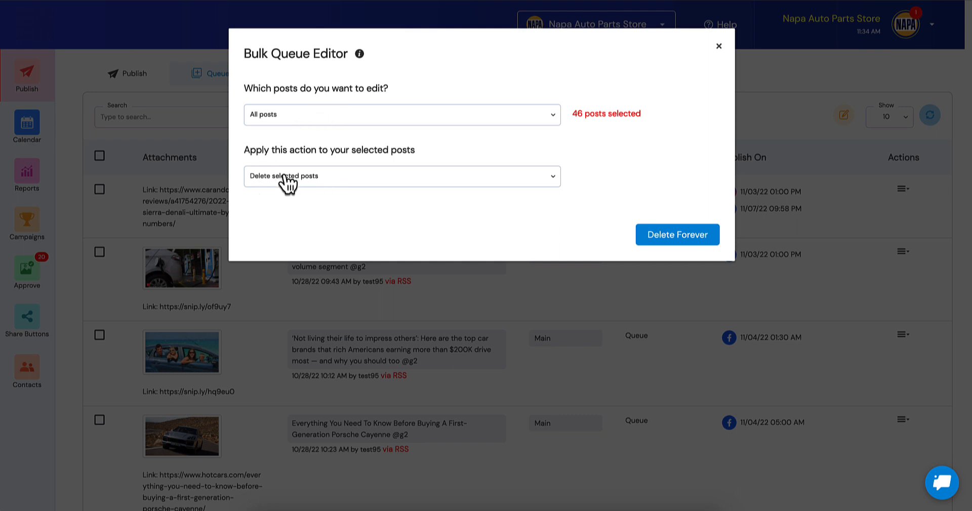
click(297, 116)
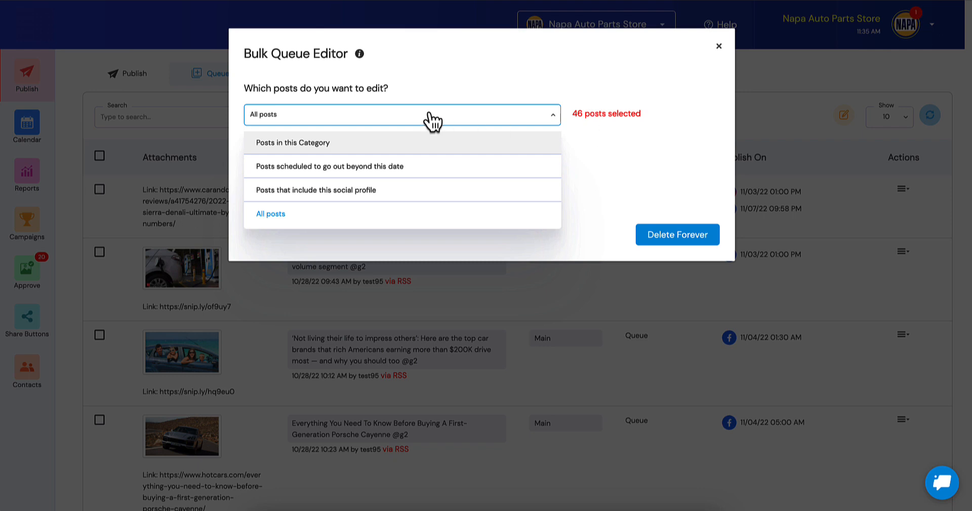
click(413, 147)
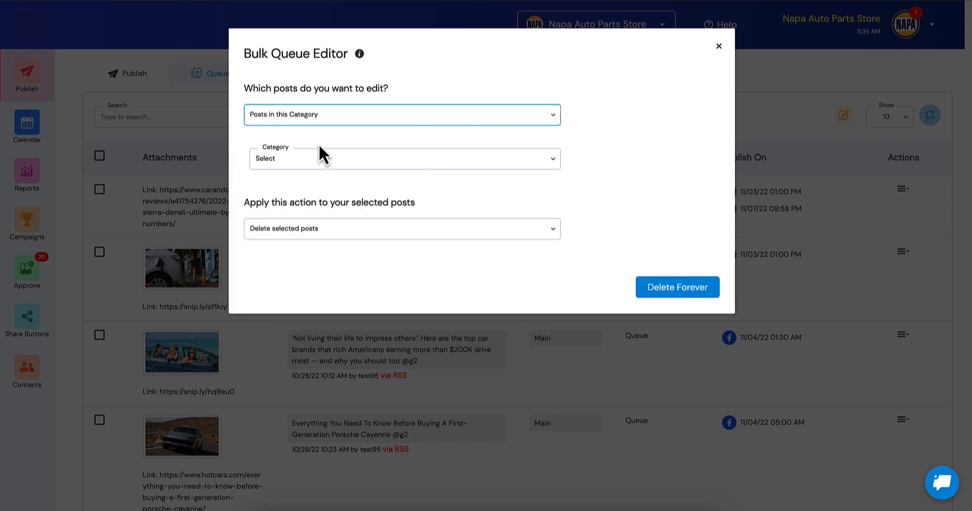
click(290, 159)
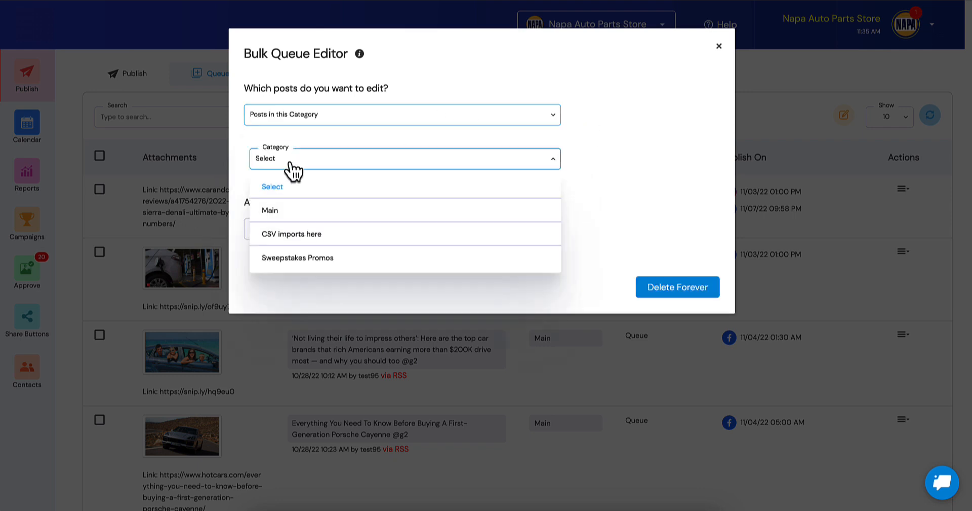
click(290, 234)
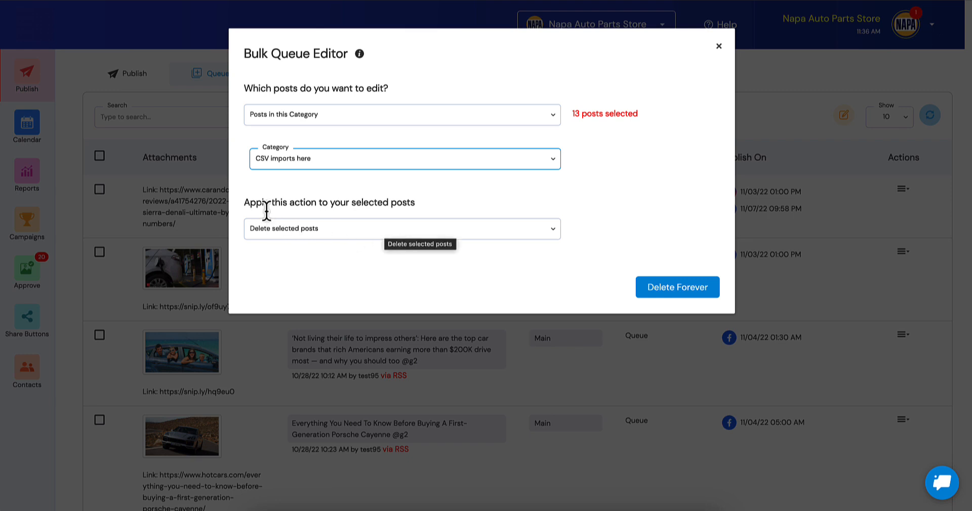
Step: Shuffle the order of the selected "CSV imports here" posts, excluding those of type Scheduled, and confirm the action
click(327, 234)
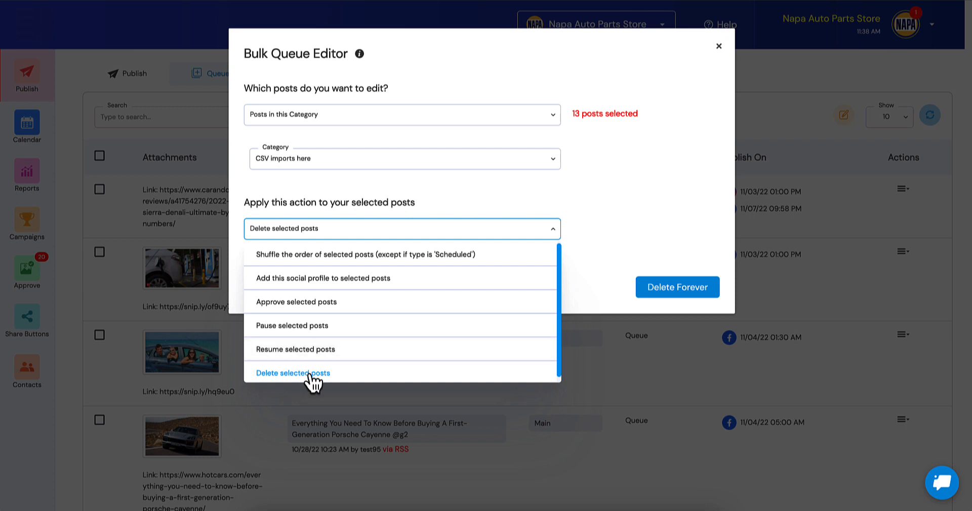
scroll(310, 381, down, 1)
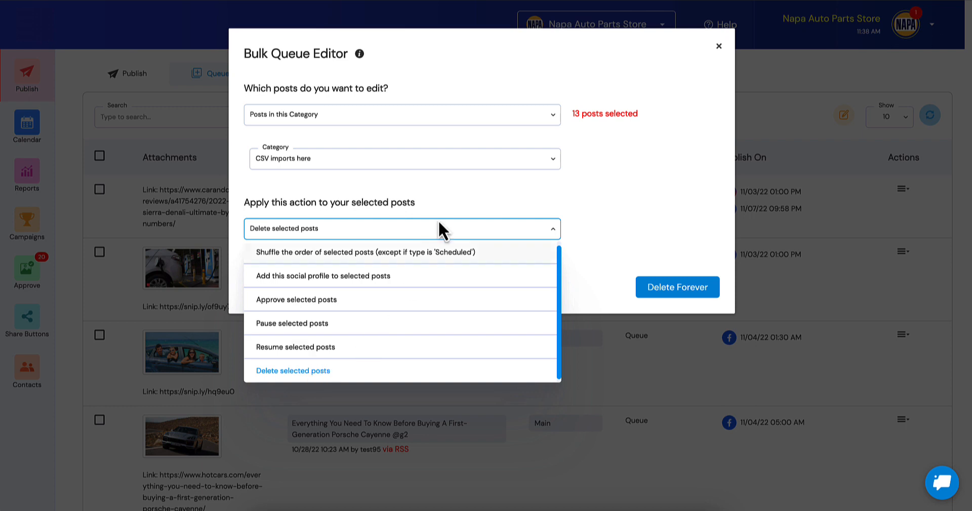
click(479, 187)
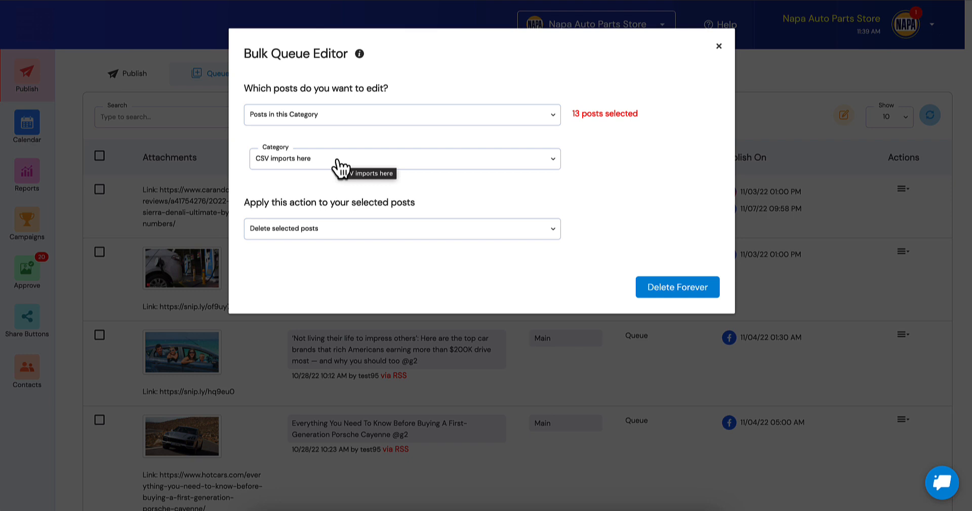
click(335, 228)
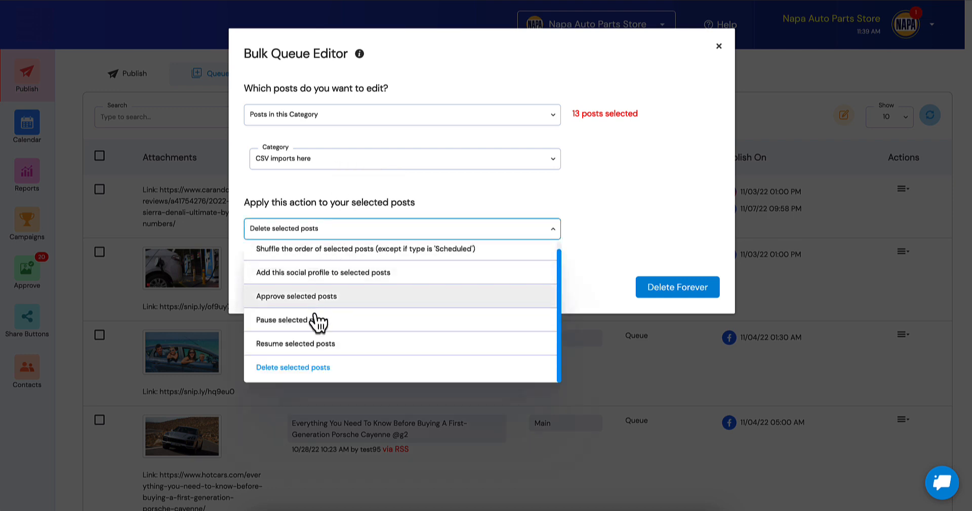
click(319, 248)
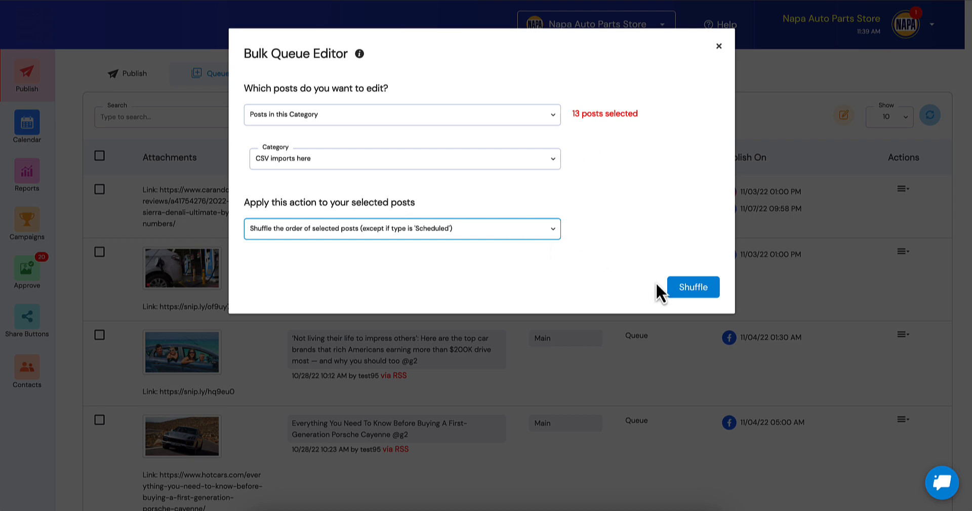
click(692, 292)
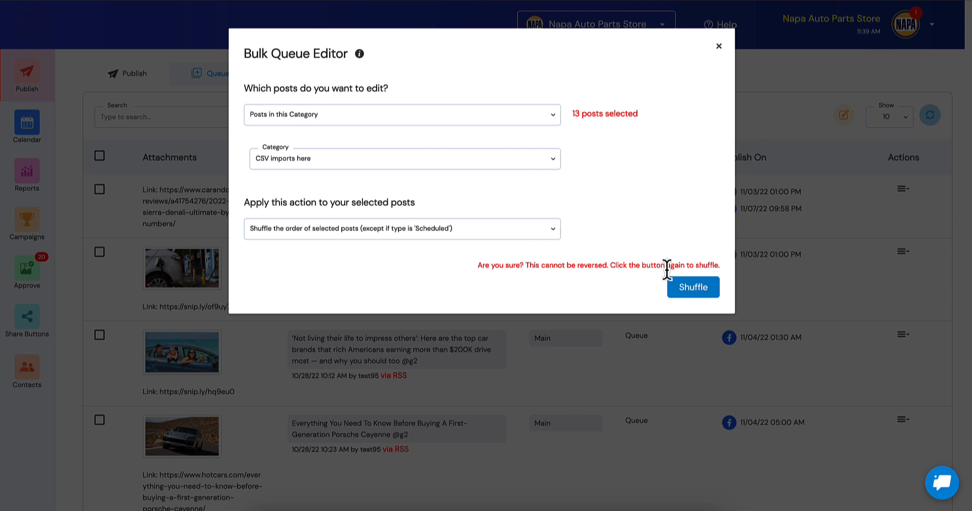
click(692, 292)
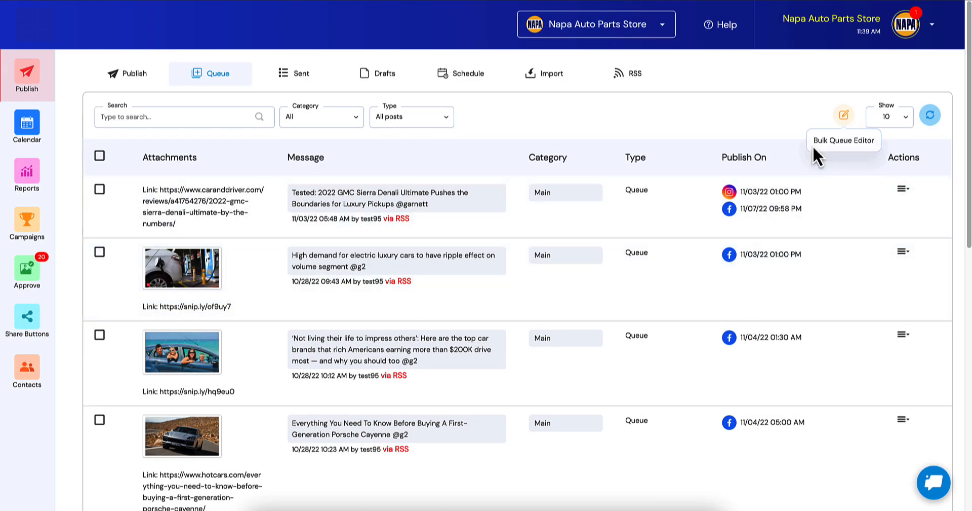
Step: Reopen the Bulk Queue Editor and target posts that include the "Caring and Sharing For All Group" Facebook profile
scroll(710, 238, down, 7)
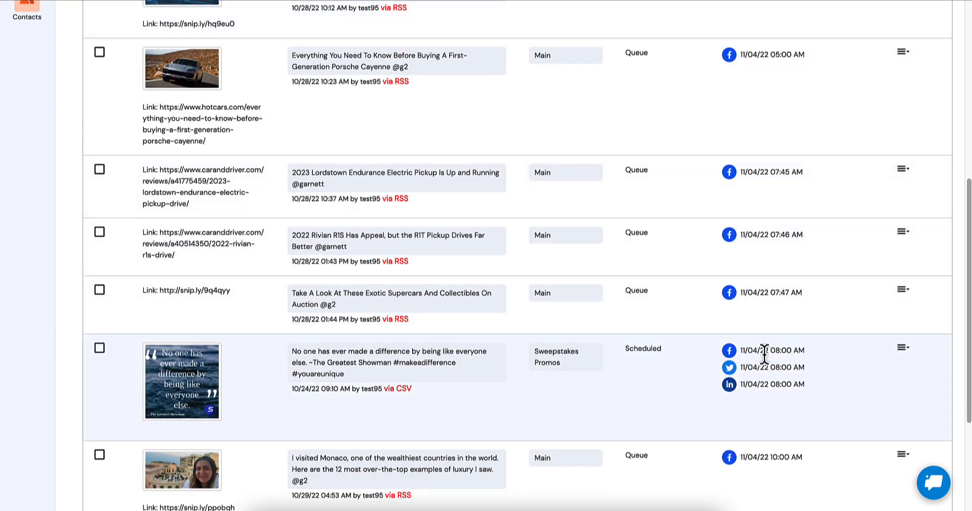
scroll(765, 350, up, 1)
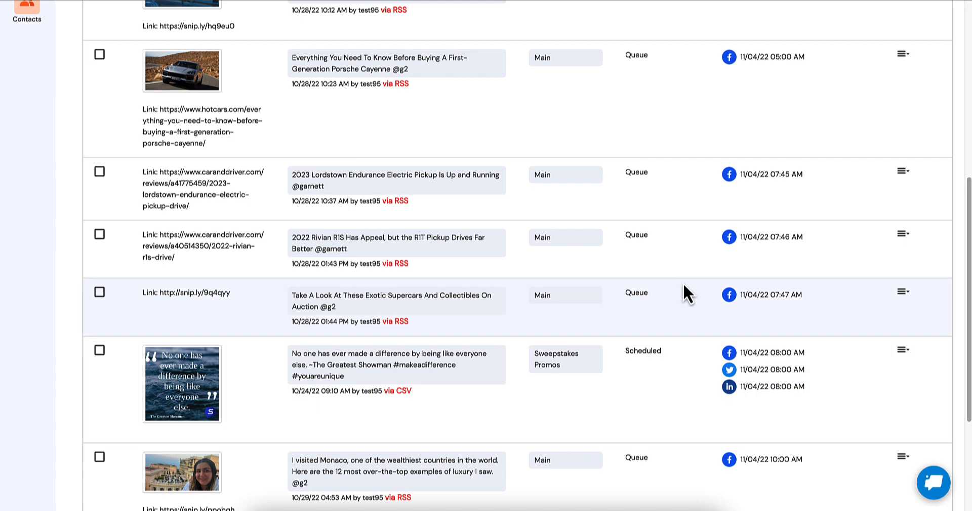
scroll(683, 282, up, 7)
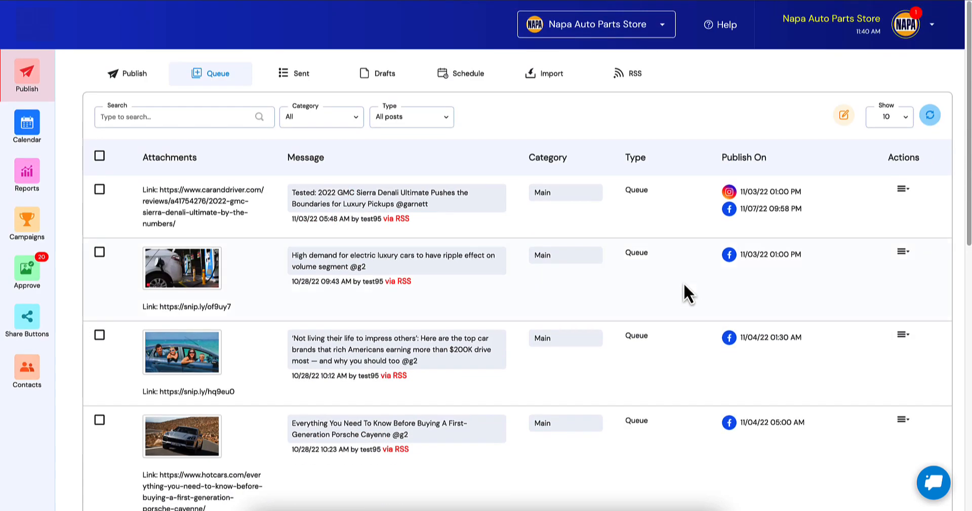
click(844, 117)
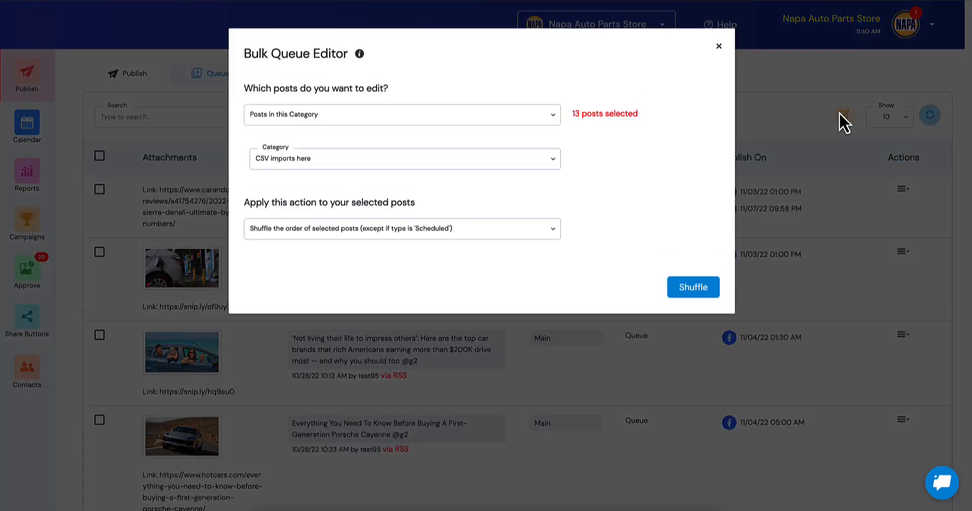
click(358, 115)
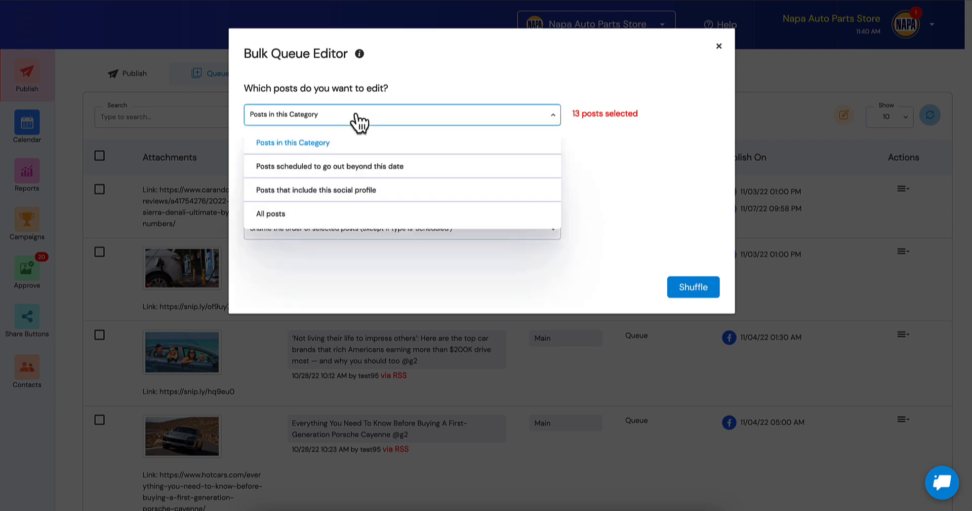
click(351, 191)
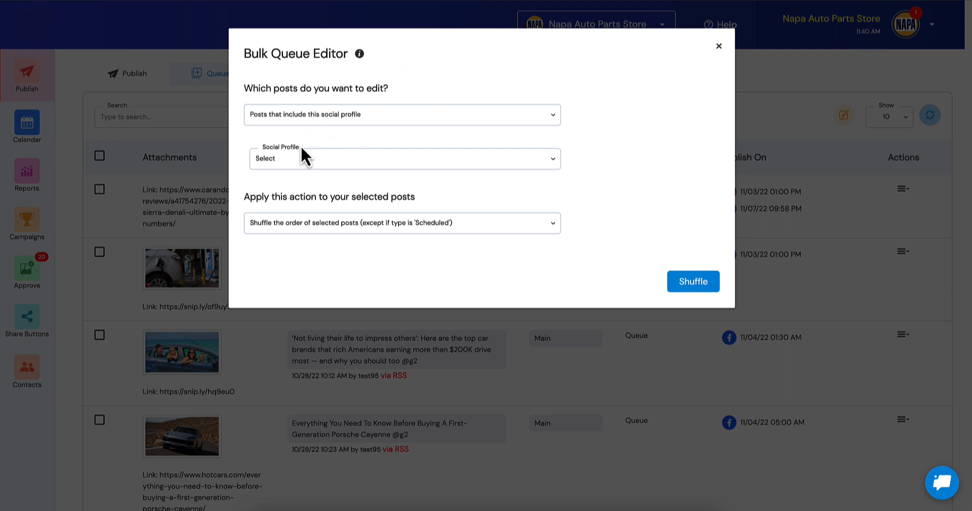
click(300, 166)
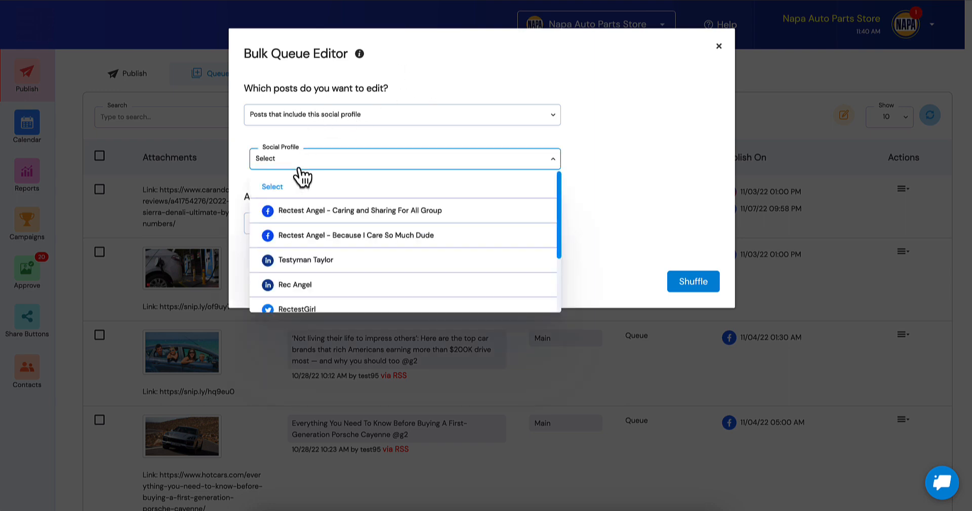
click(311, 219)
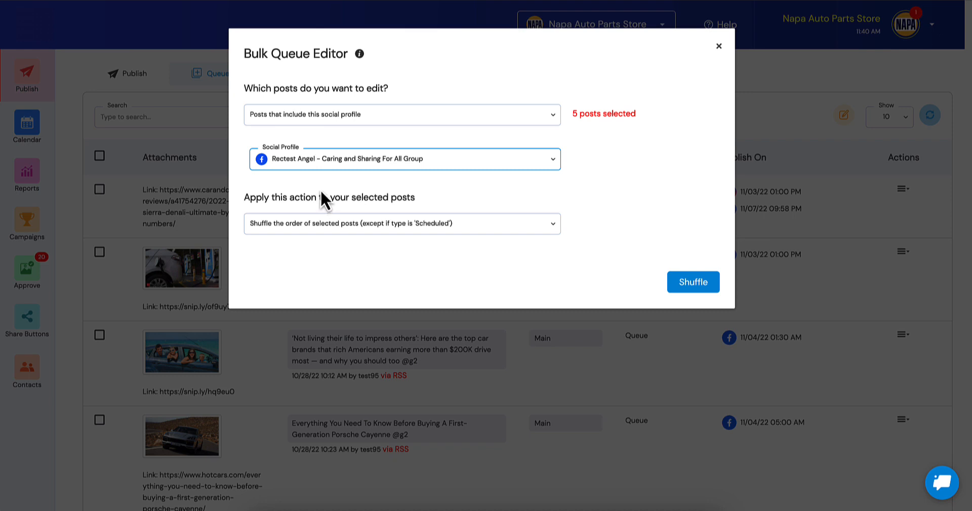
Step: Add the "Because I Care So Much Dude" Facebook profile to the selected posts and confirm the action
click(310, 225)
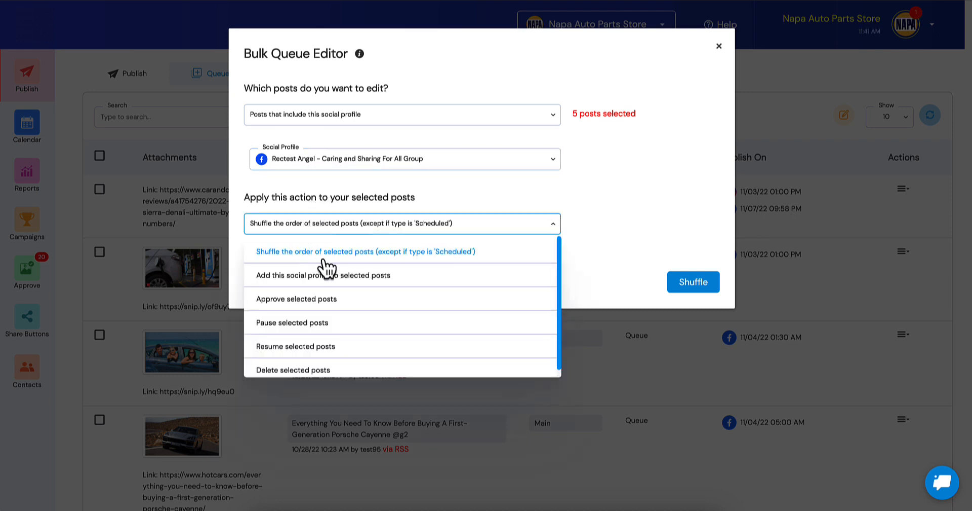
click(287, 277)
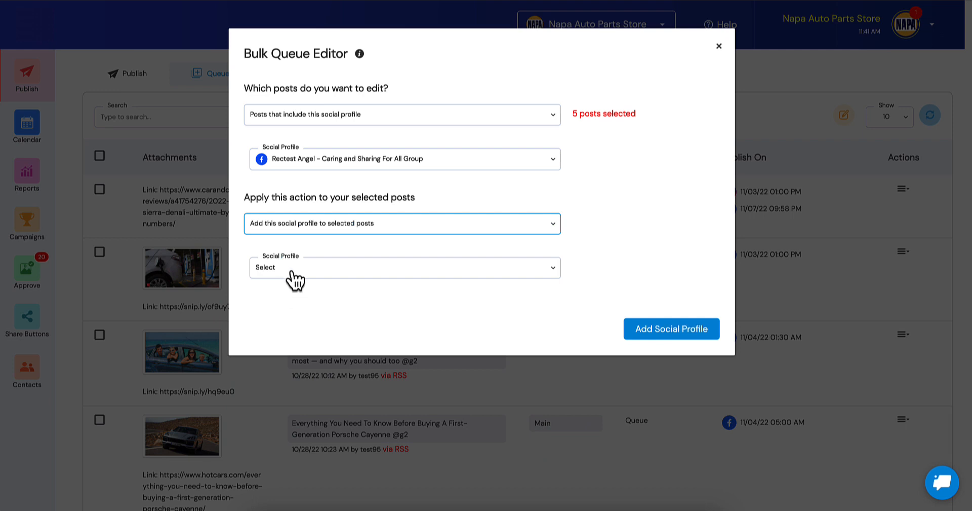
click(293, 274)
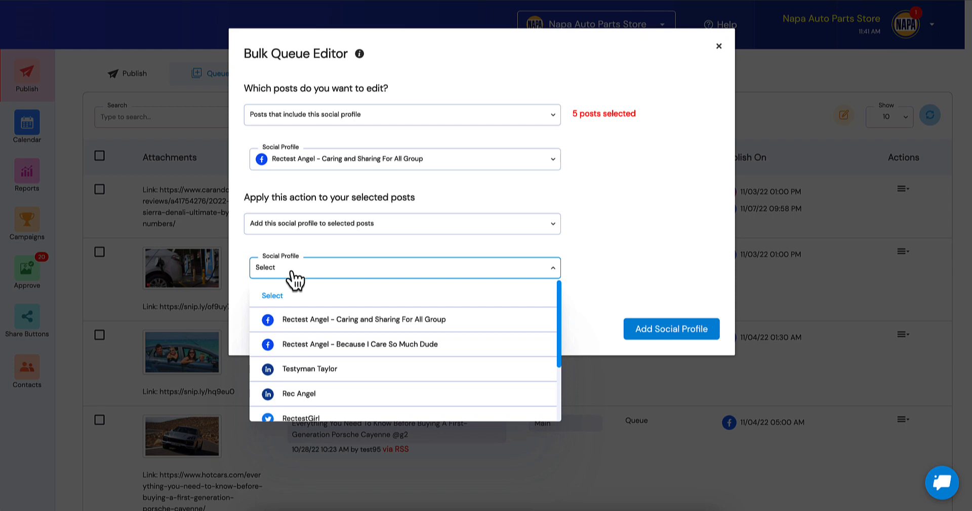
click(307, 344)
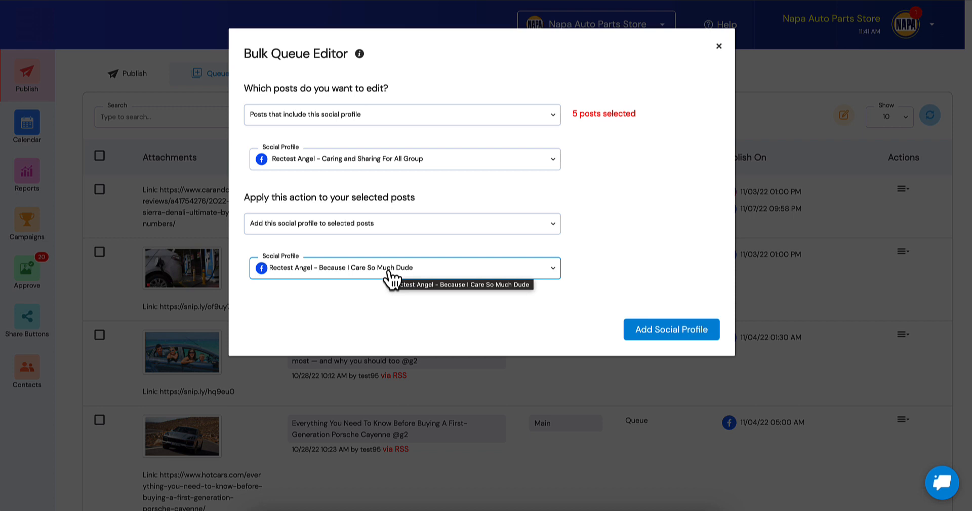
click(664, 332)
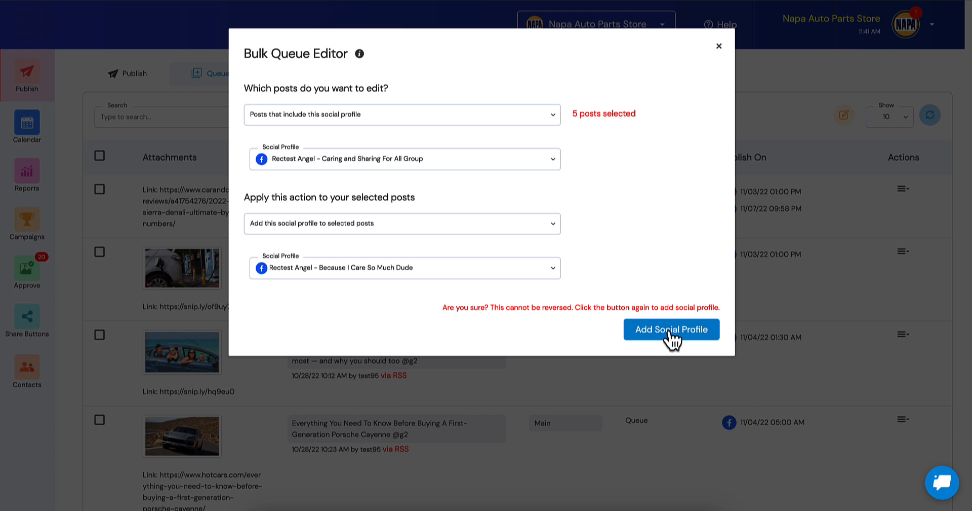
click(669, 329)
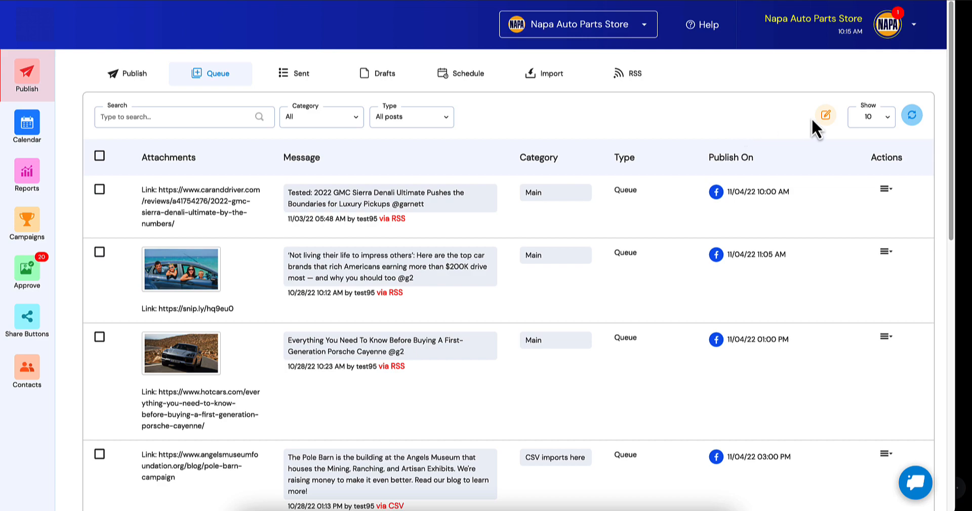
Step: Pause all queued posts in the Sweepstakes Promos category with the Bulk Queue Editor, confirming the action
click(826, 116)
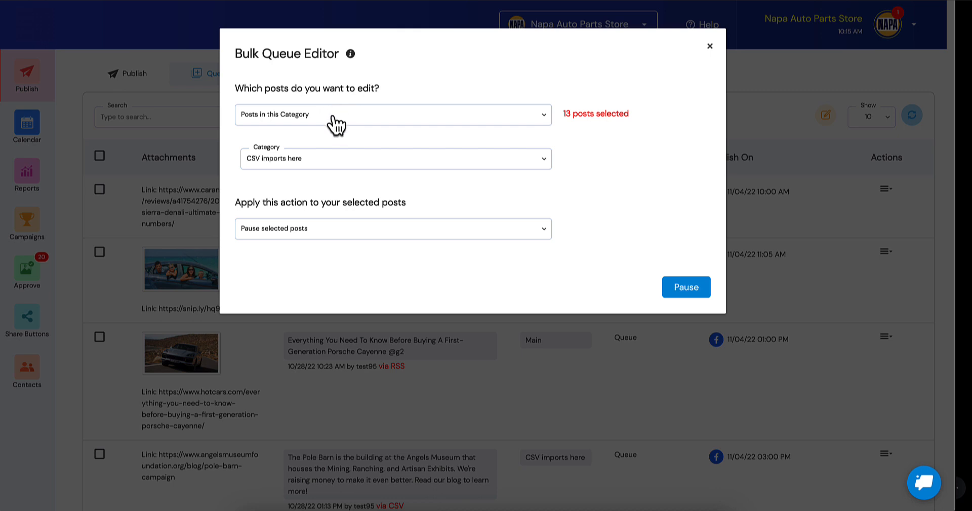
click(311, 161)
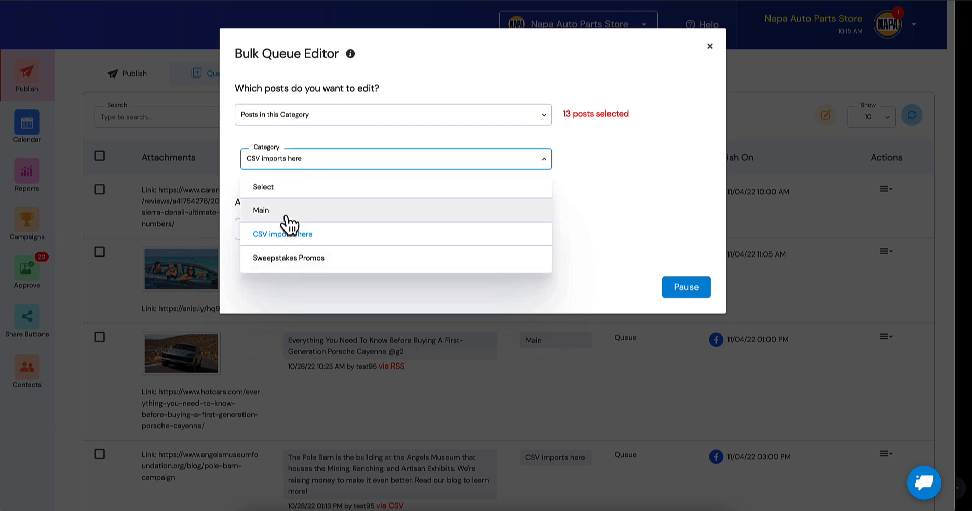
click(294, 259)
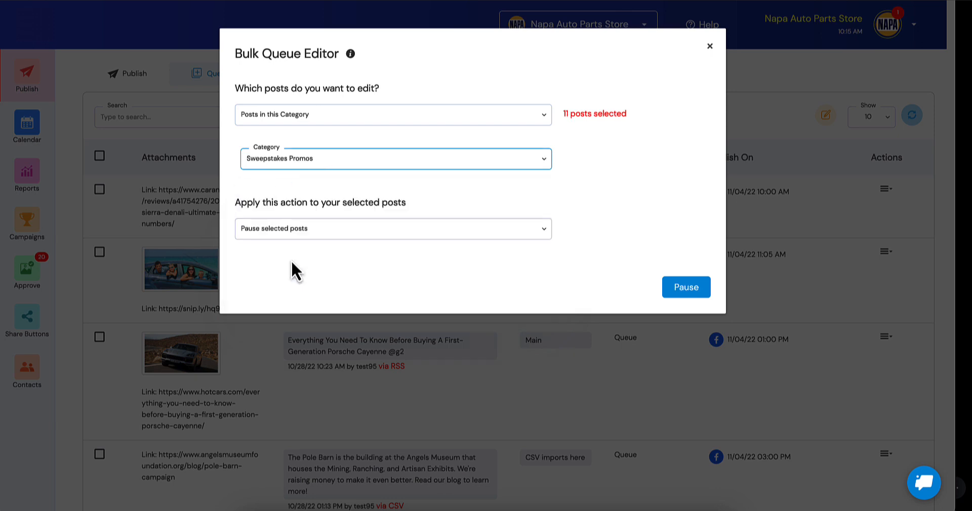
click(289, 230)
click(274, 328)
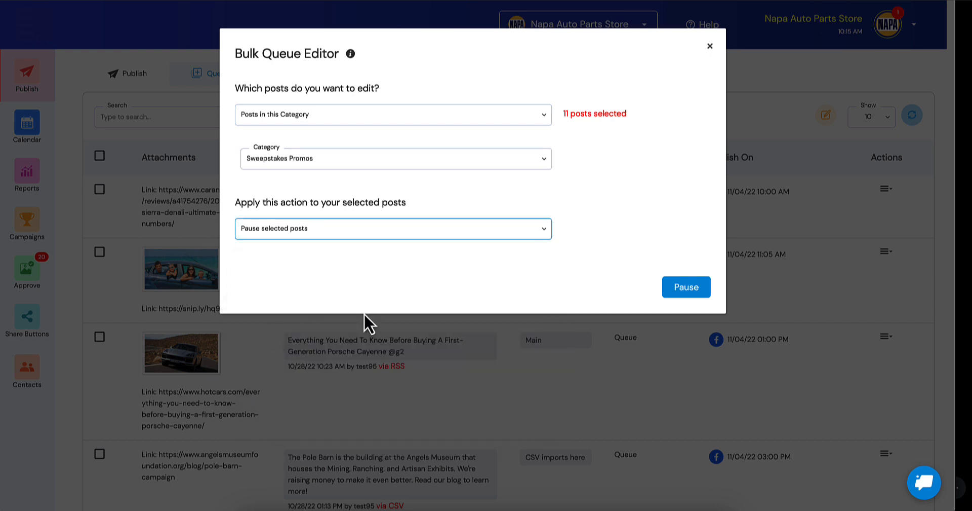
click(686, 290)
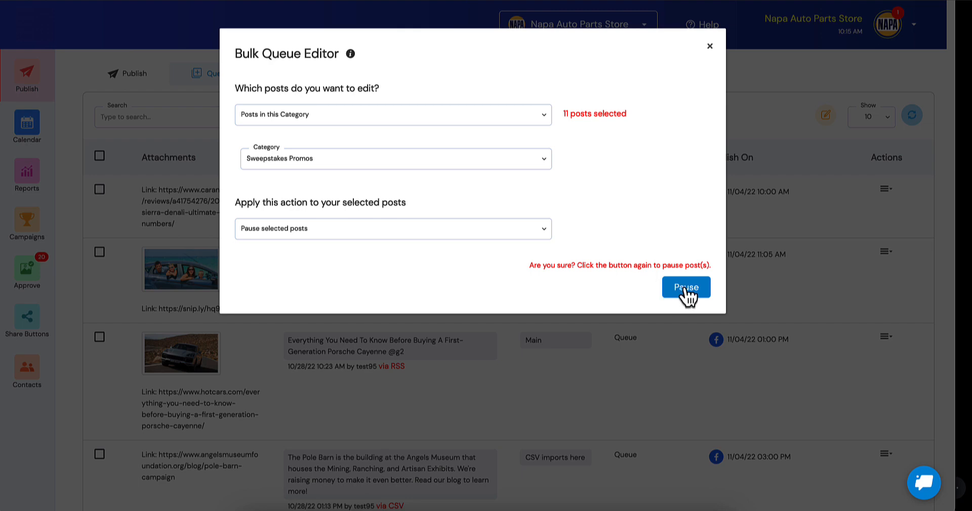
click(687, 290)
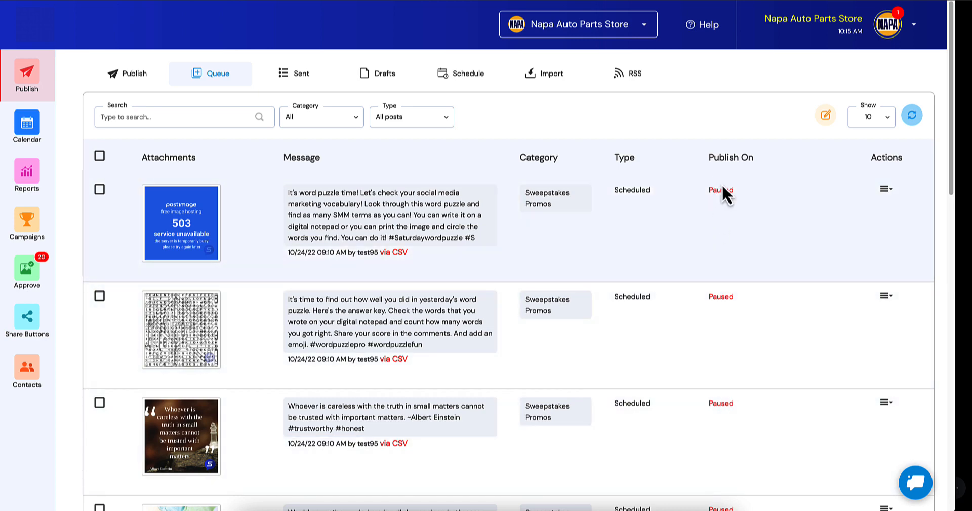
Step: Resume all paused posts in the Sweepstakes Promos category with the Bulk Queue Editor, confirming the action
click(825, 114)
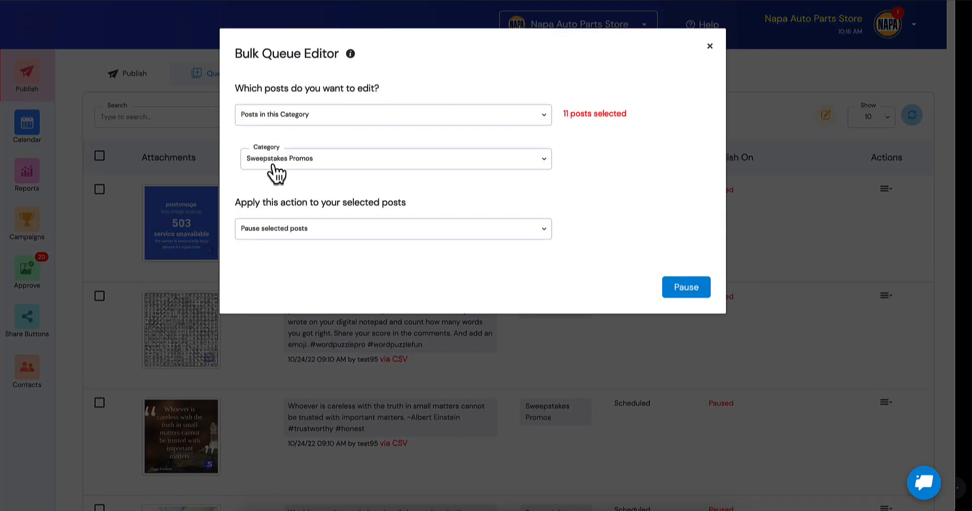
click(273, 231)
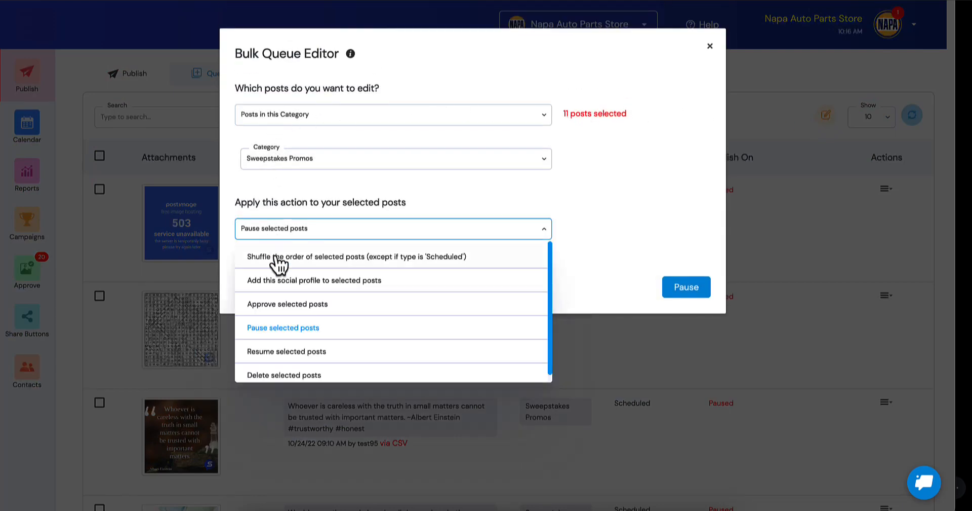
click(269, 352)
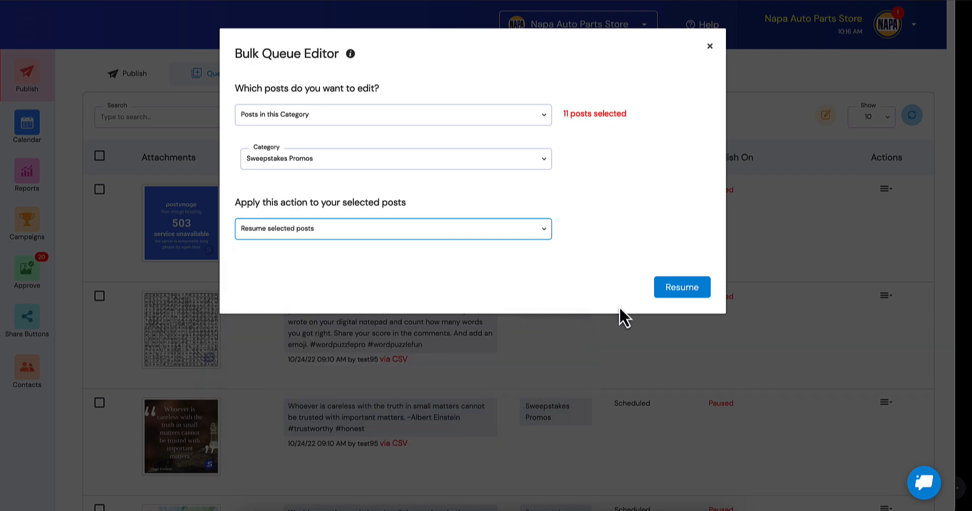
click(677, 294)
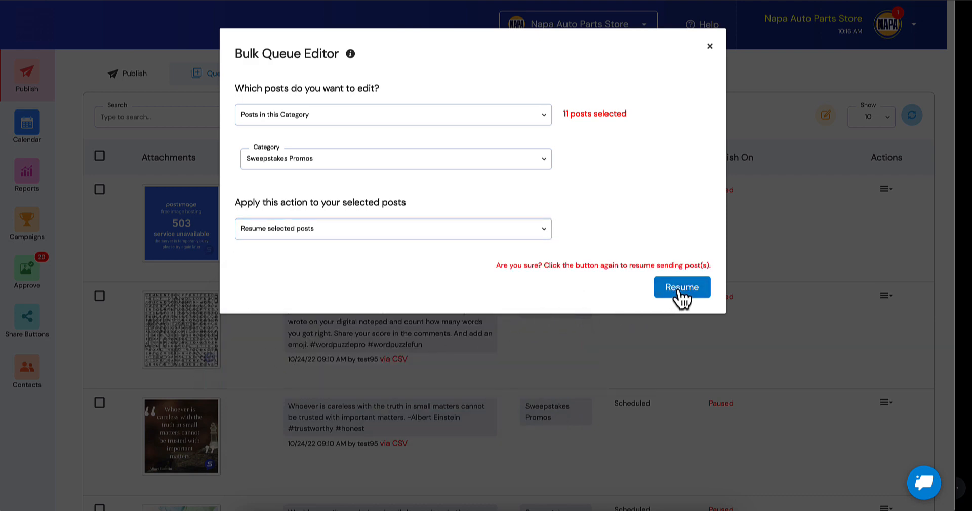
click(678, 289)
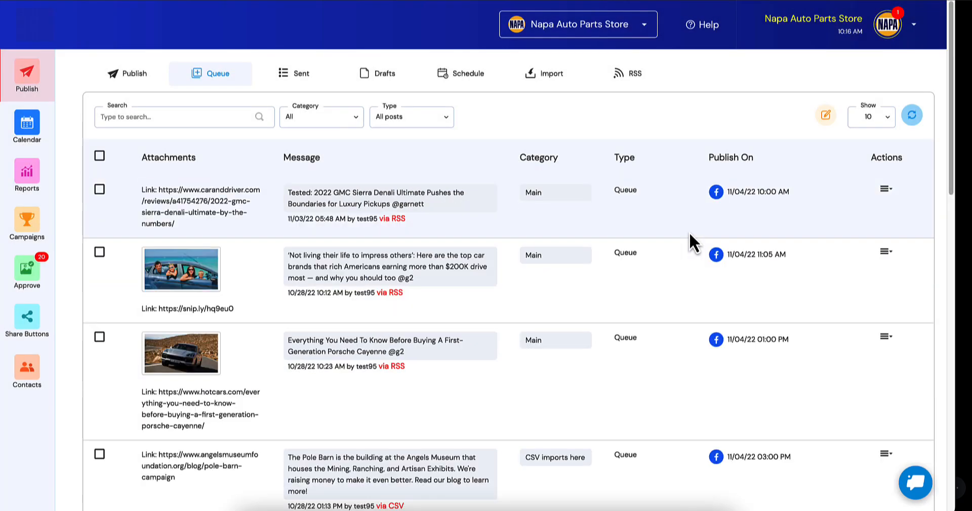